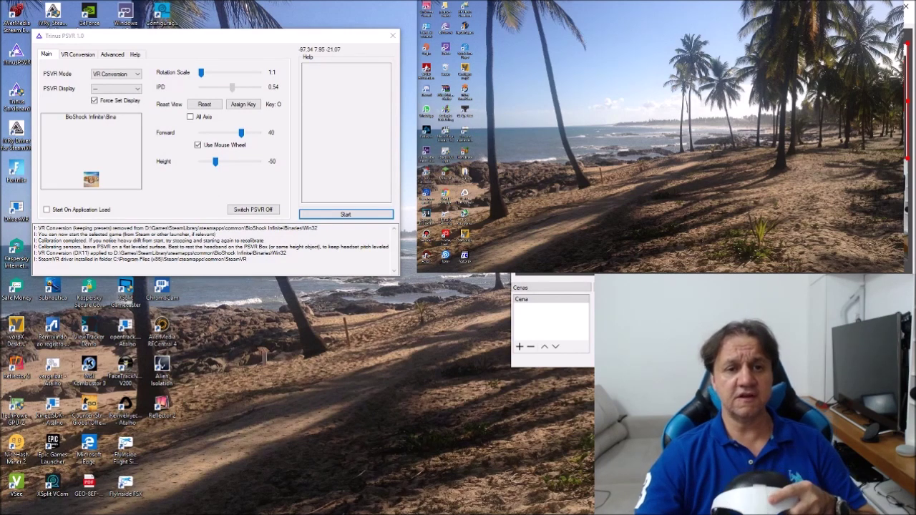
Show the available PSVR modes and their descriptions, keeping VR Conversion selected.
click(121, 75)
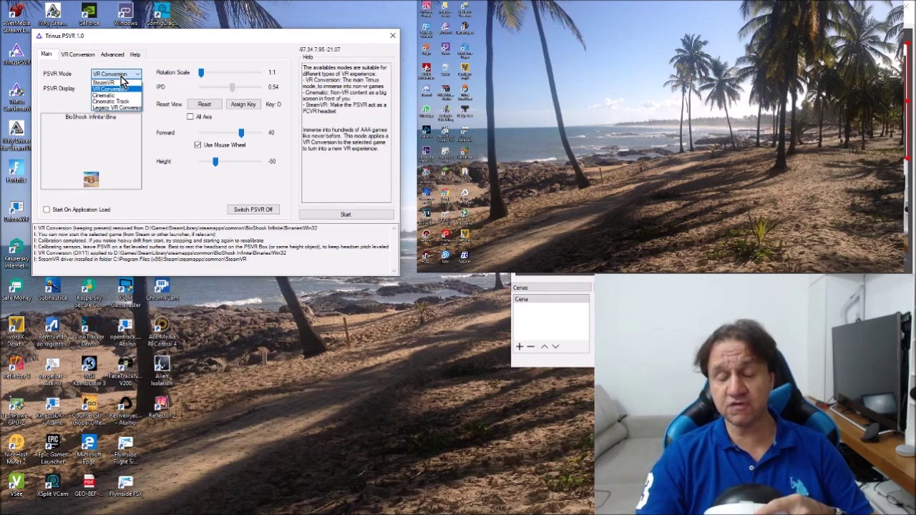
Confirm VR Conversion as the PSVR mode for BioShock Infinite.
click(113, 88)
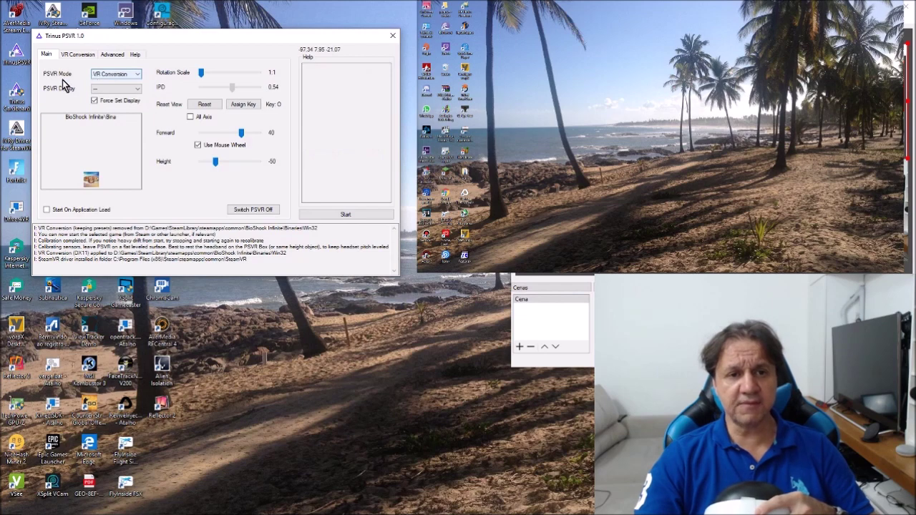
click(117, 76)
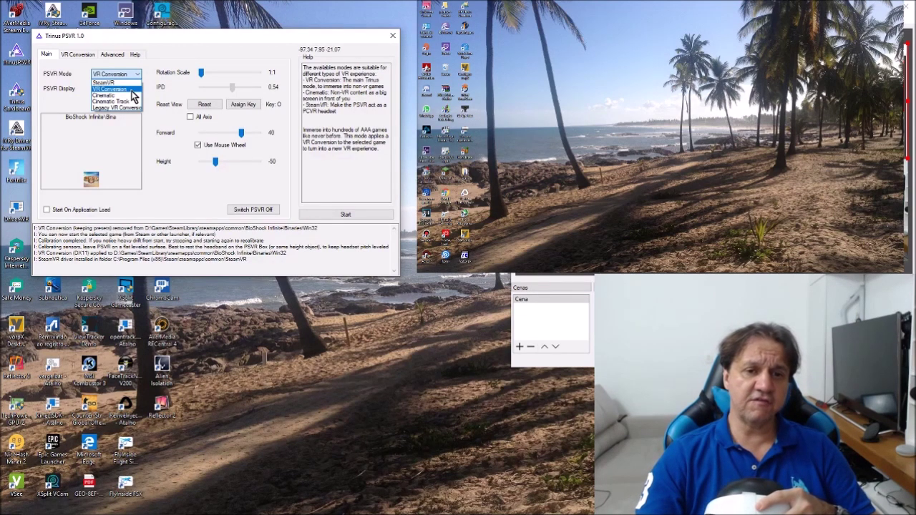
click(131, 89)
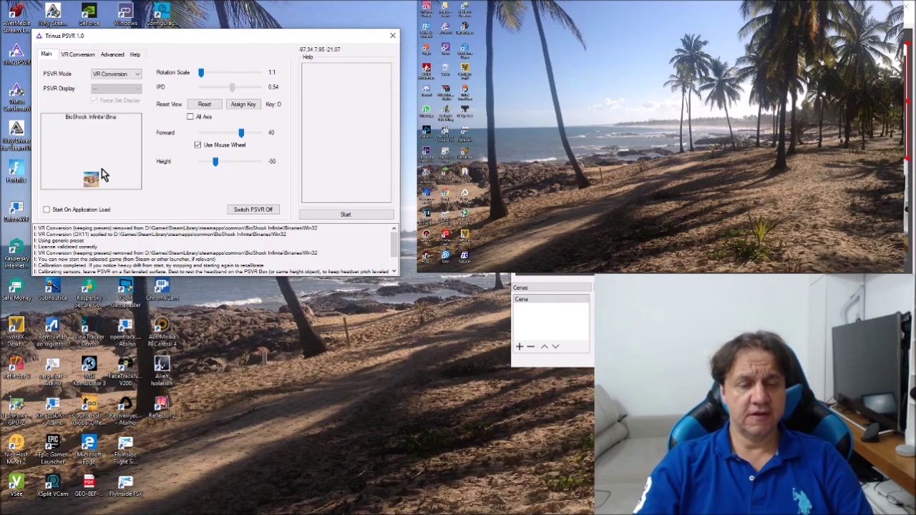
In the VR Conversion settings, keep the Game Preset set to generic.
click(83, 57)
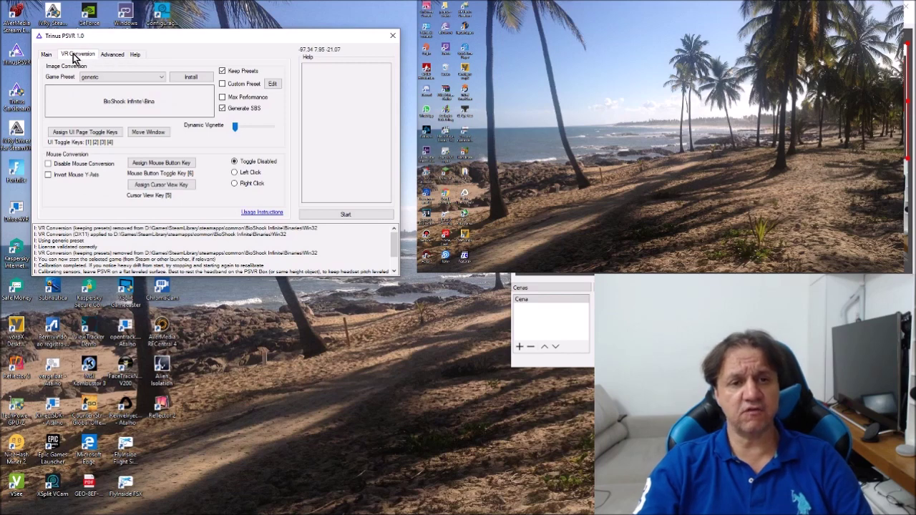
mouse_move(132, 75)
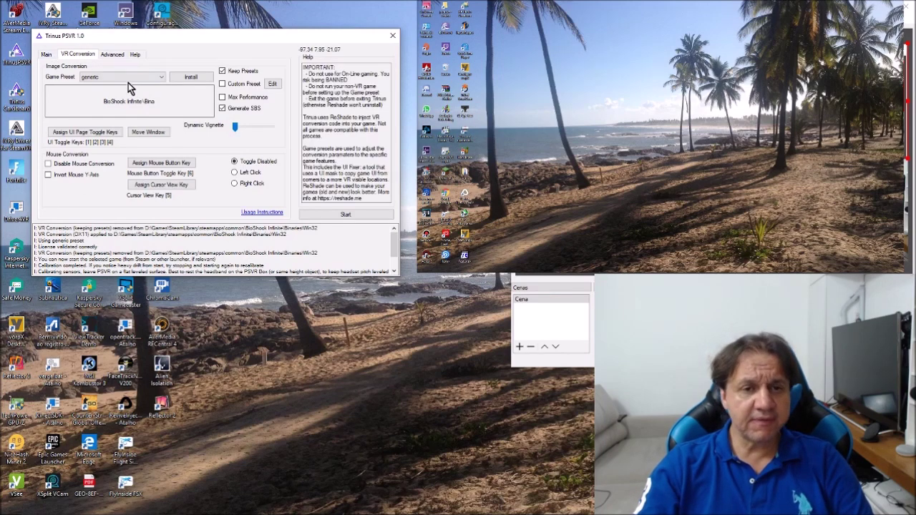
click(109, 83)
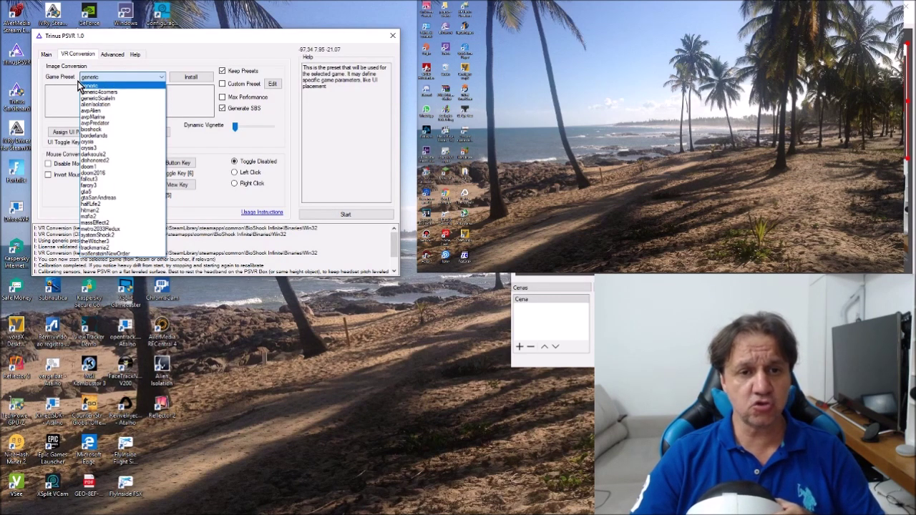
click(114, 73)
Install the conversion into BioShockInfinite.exe using DirectX 11.
click(188, 76)
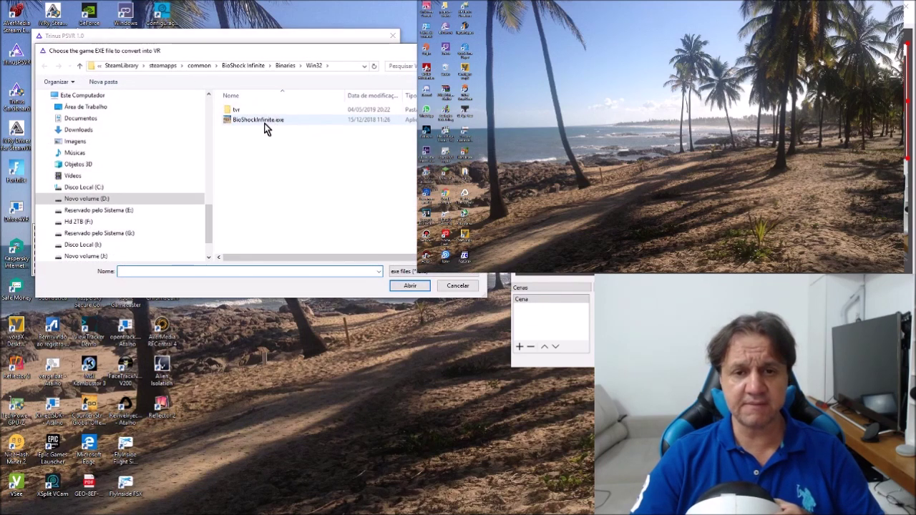
click(267, 125)
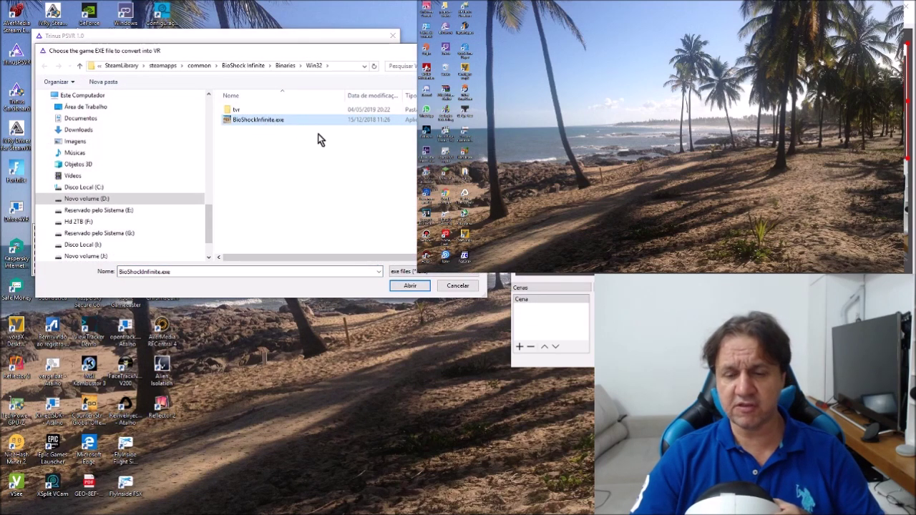
click(408, 287)
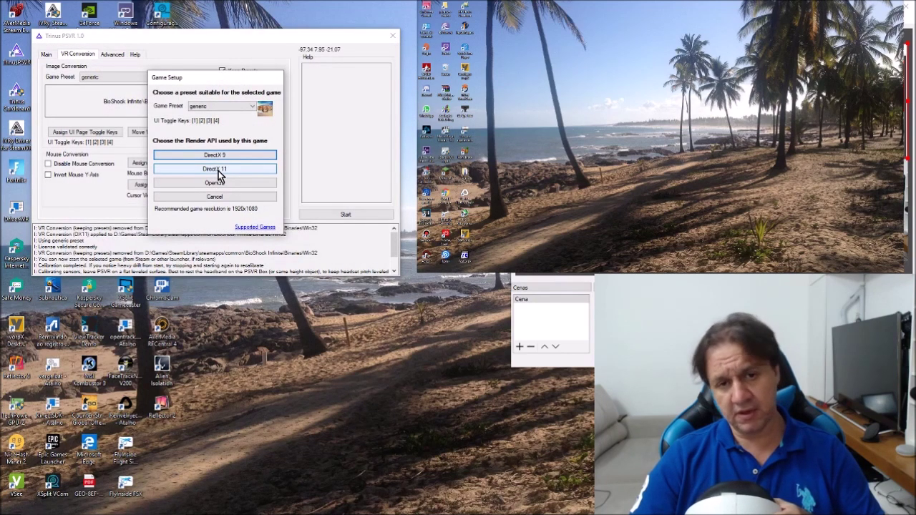
click(219, 171)
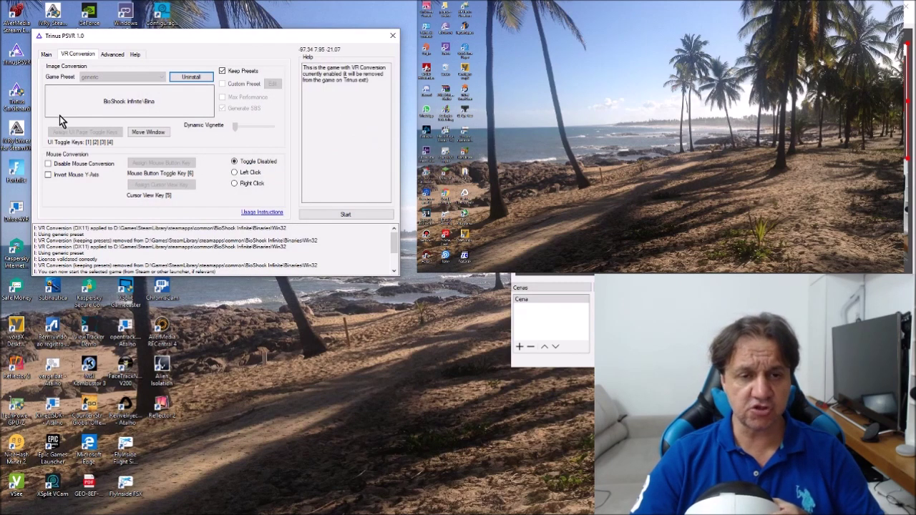
click(46, 55)
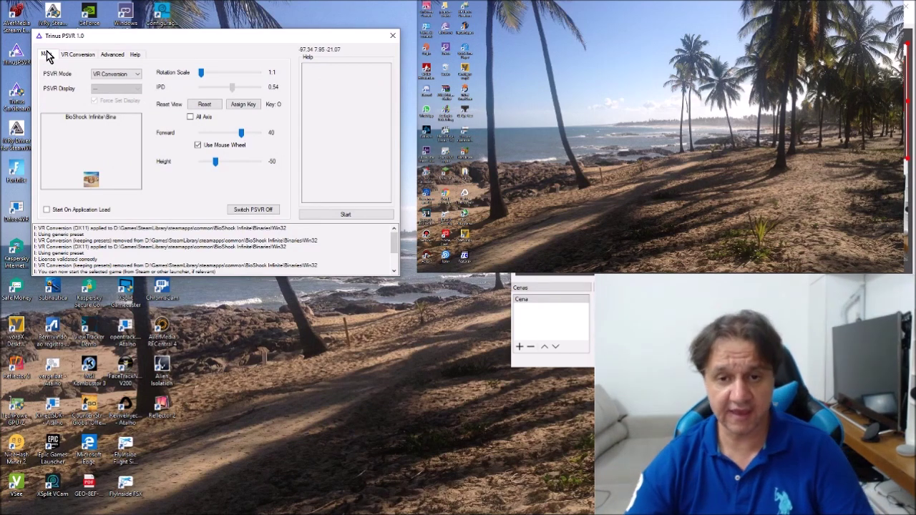
Start the PSVR tracking and streaming session from the Main tab.
click(345, 215)
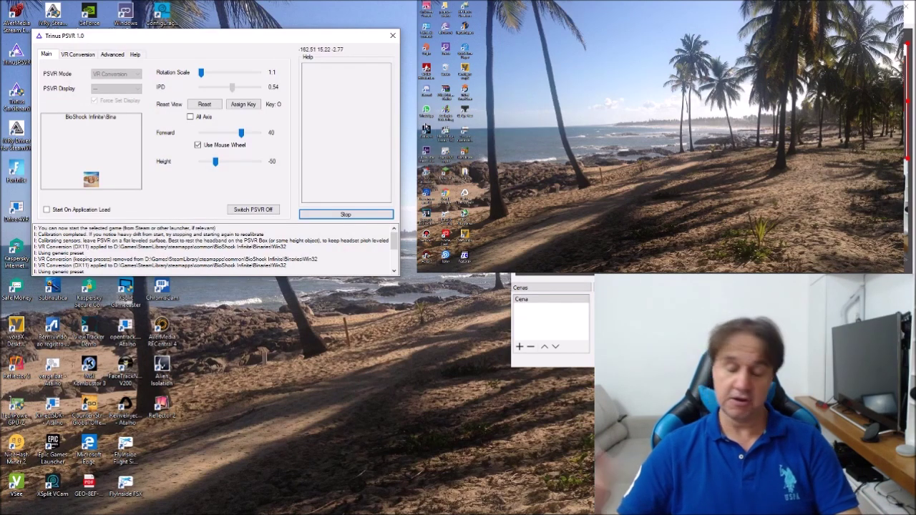
mouse_move(408, 513)
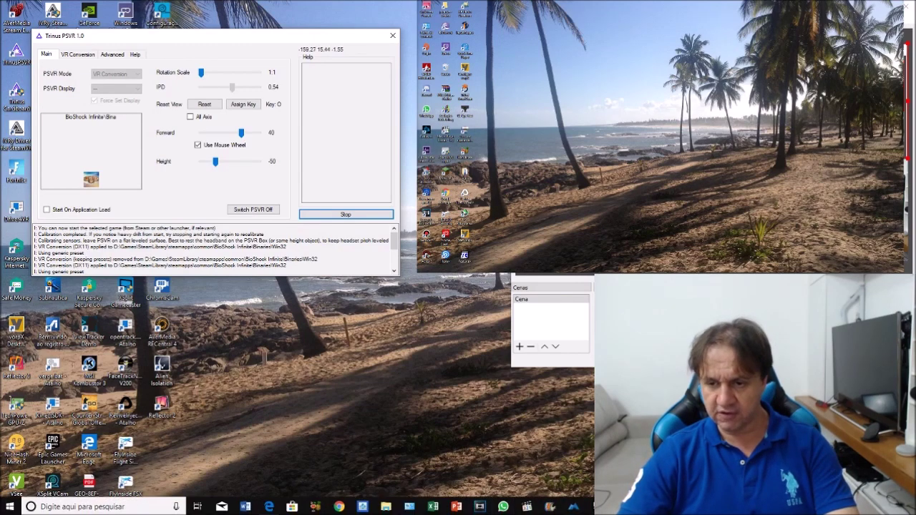
Launch BioShock Infinite from the Steam library with its default launch option.
click(409, 507)
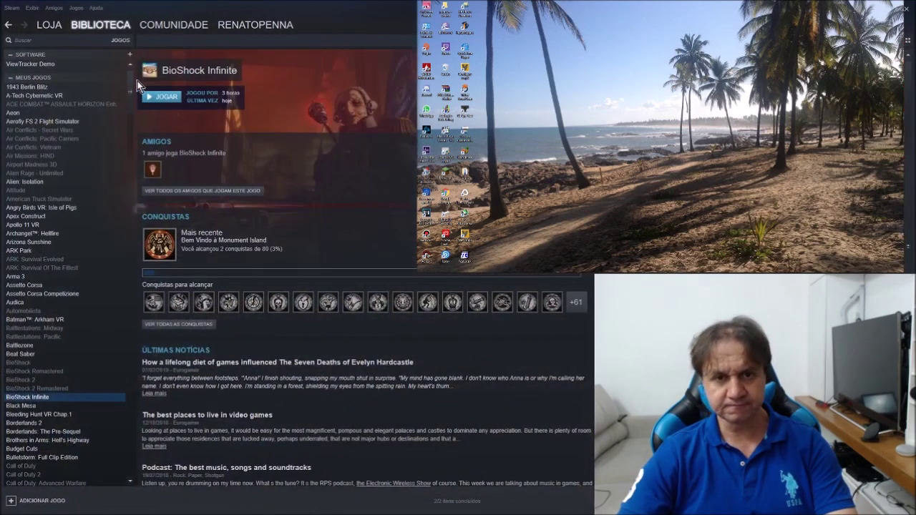
click(161, 96)
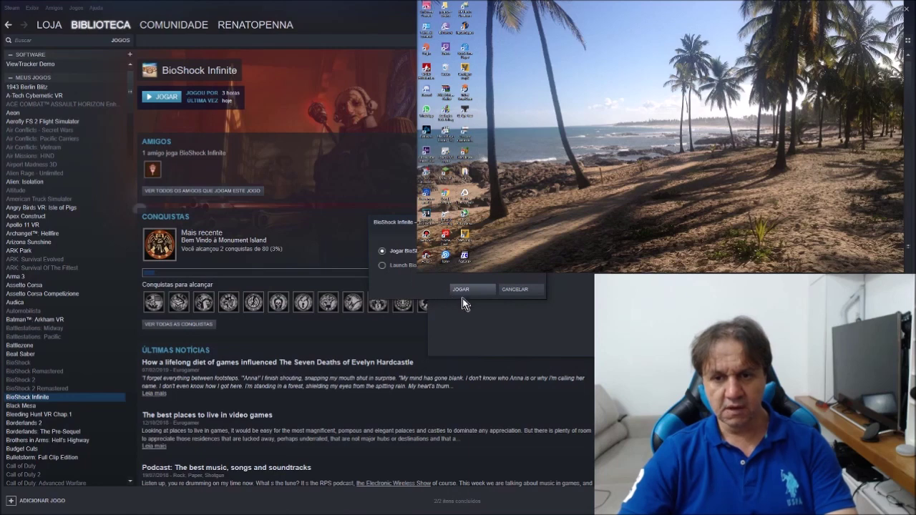
click(475, 291)
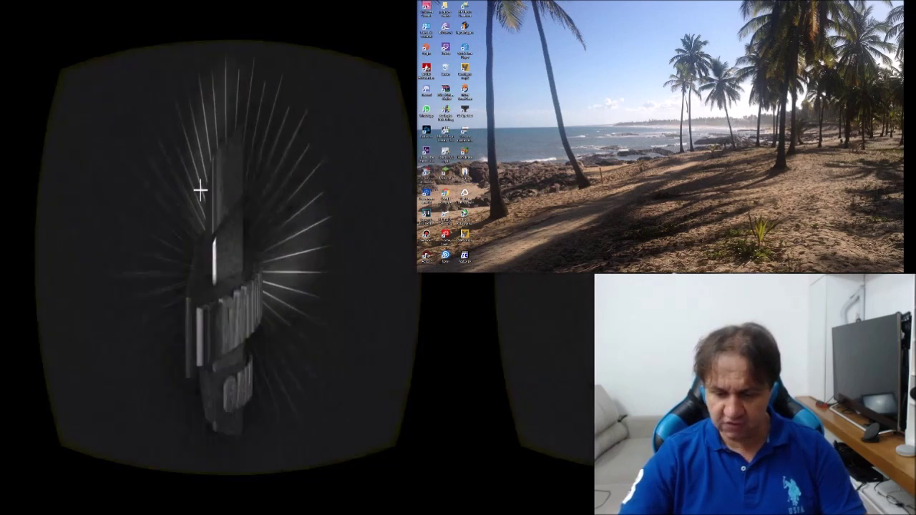
Bring up the Windows Start menu over the running game.
key(super)
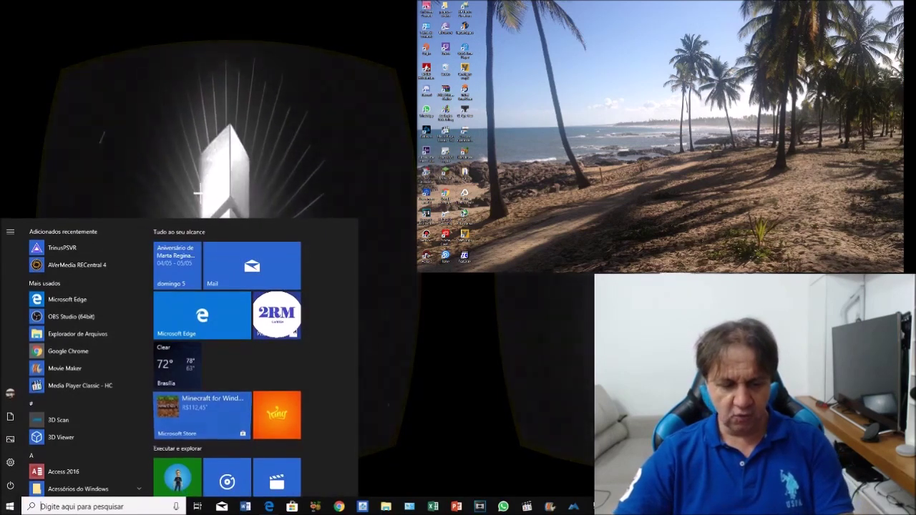